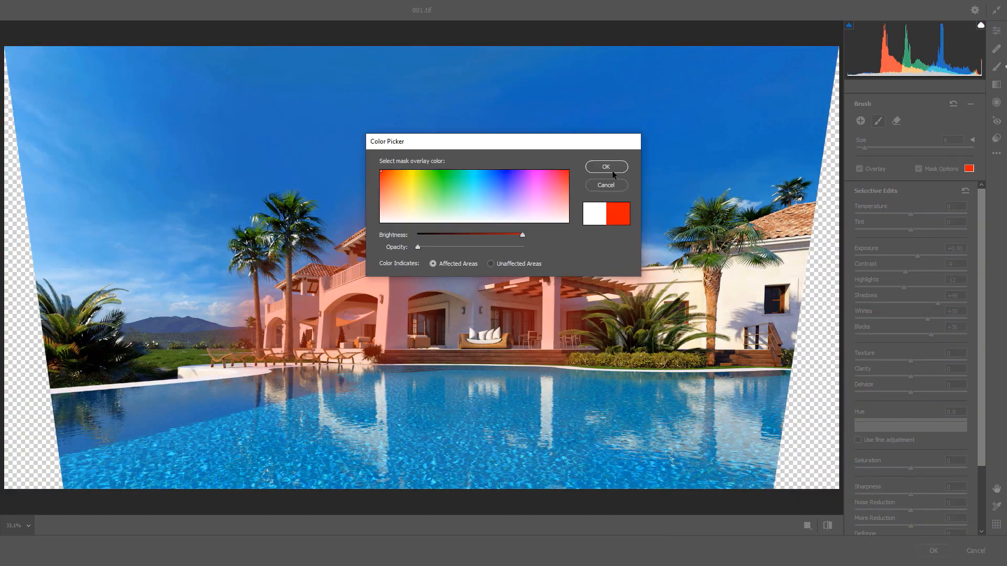
left_click(606, 167)
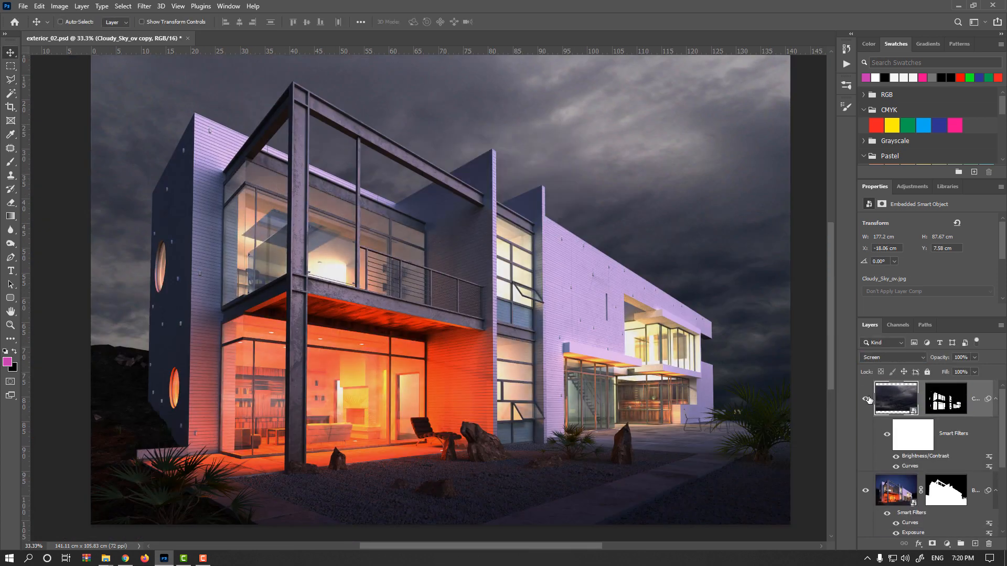
left_click(891, 357)
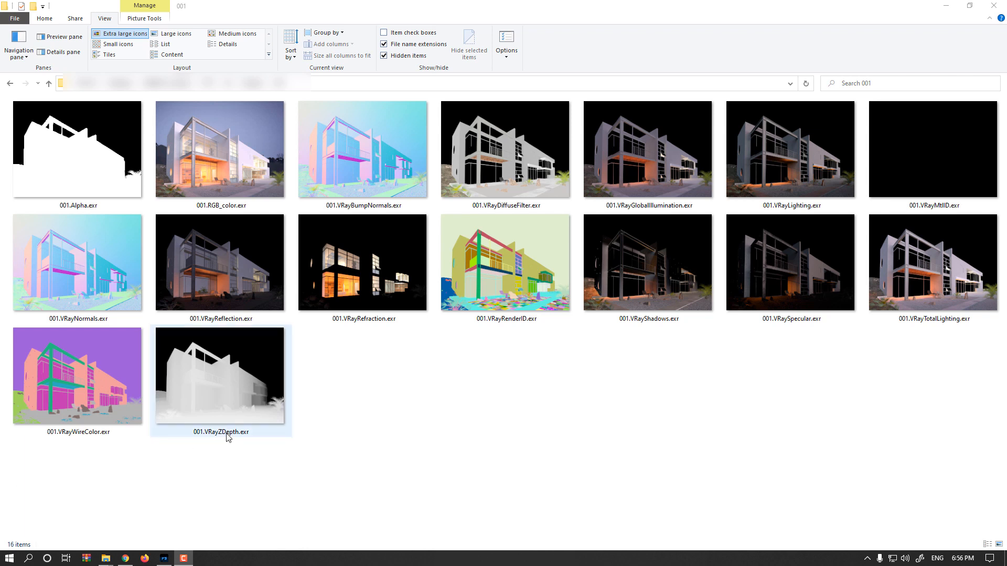
- Examine the rendered EXR passes in the folder, including Alpha, RGB_color, VRayRenderID, VRayReflection, VRayRefraction and VRayZDepth
left_click(261, 415)
left_click(100, 187)
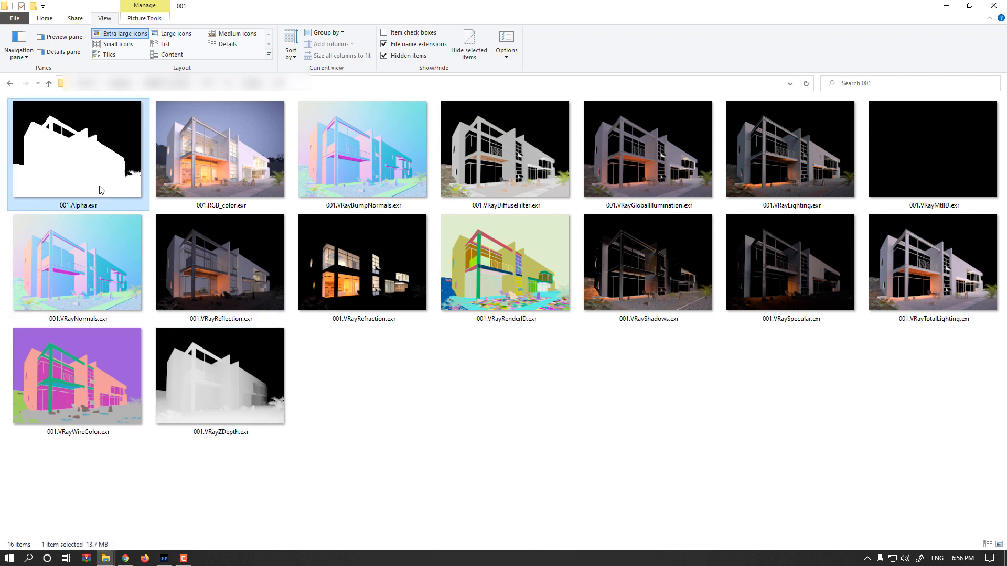
left_click(348, 257)
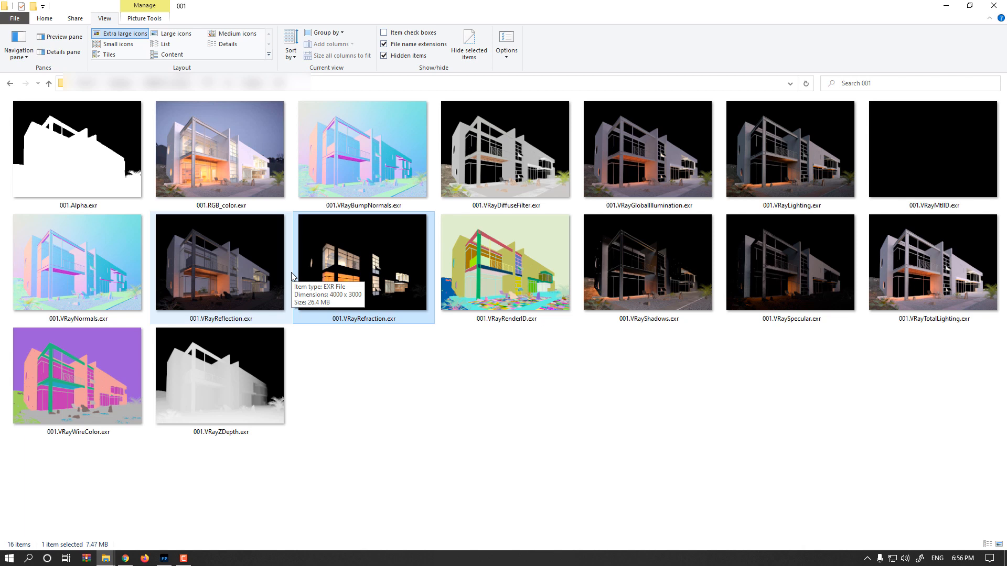
left_click(245, 195)
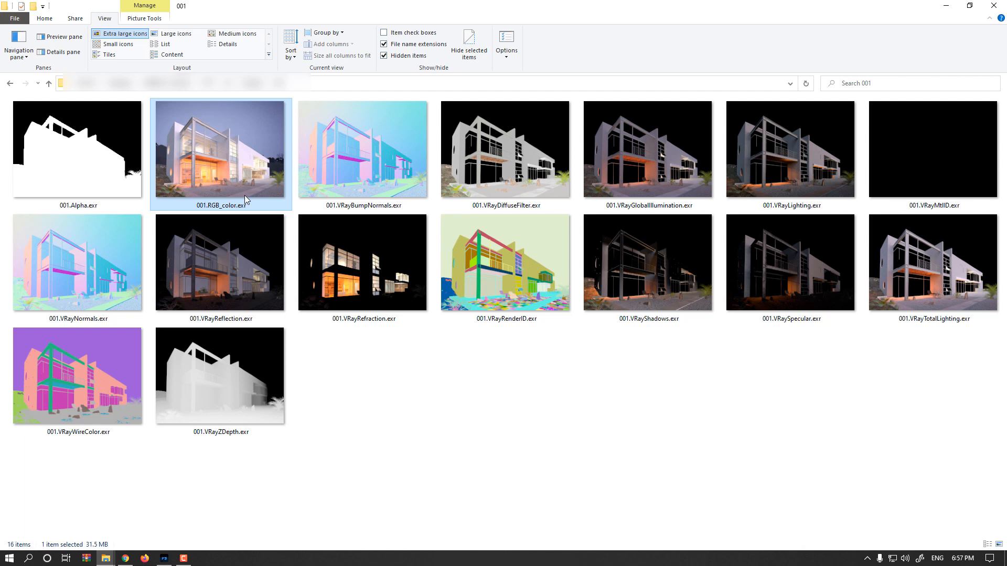
left_click(375, 366)
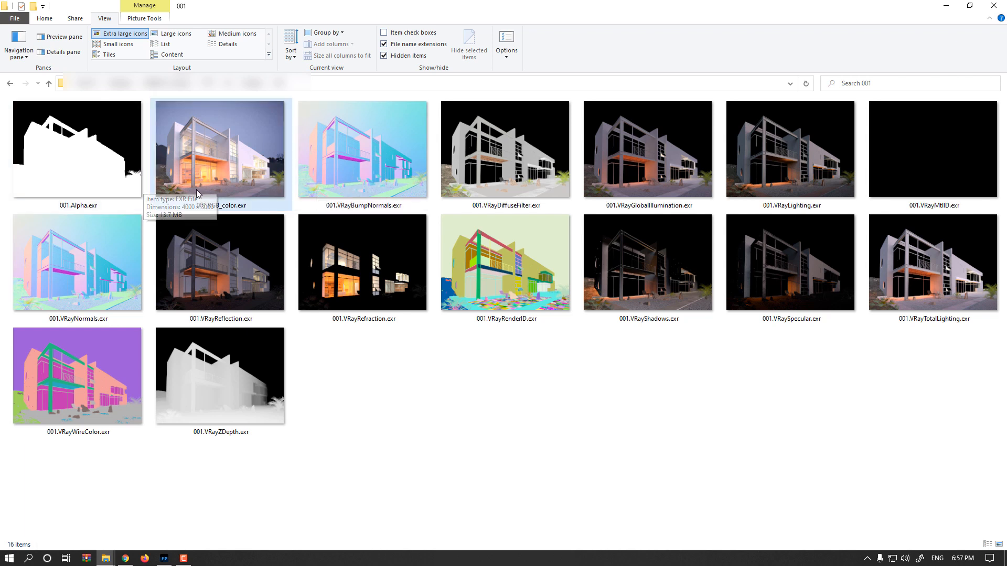
left_click(220, 179)
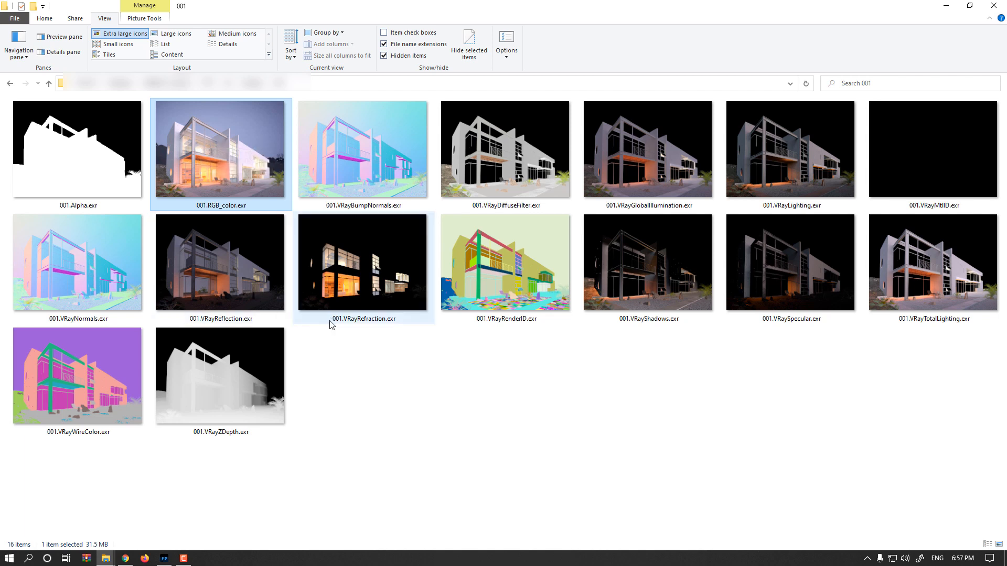
left_click(504, 318)
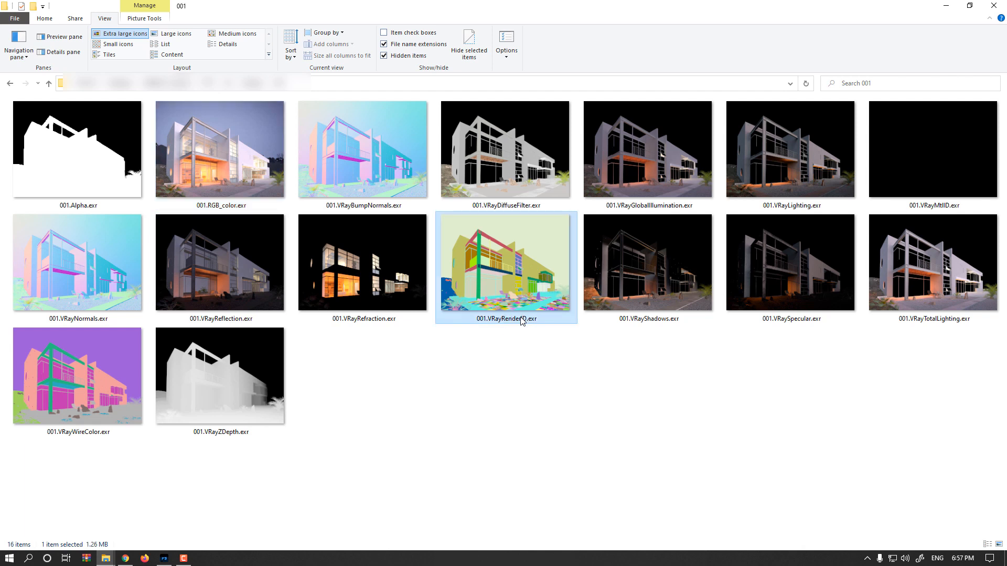
left_click(266, 289)
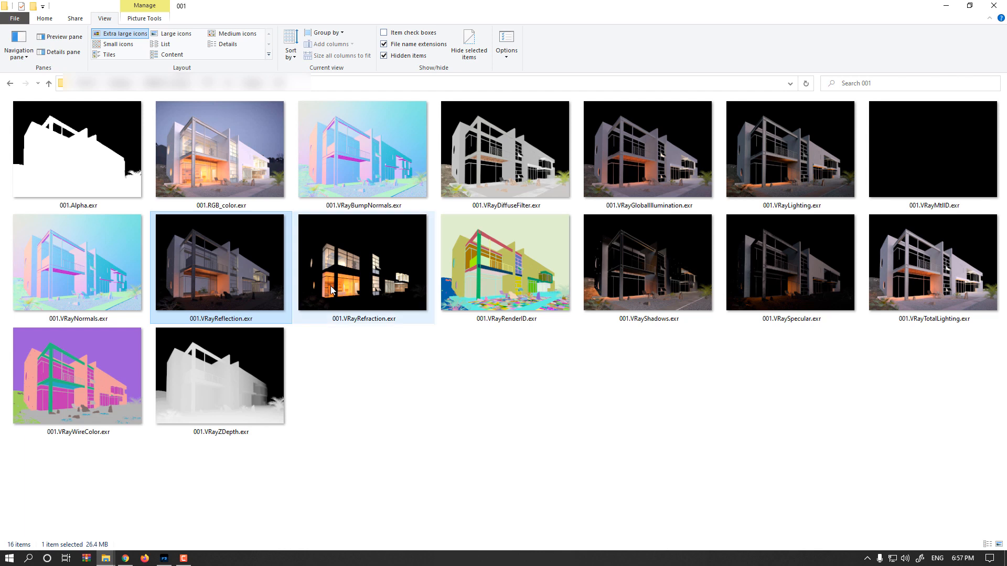
left_click(333, 289)
left_click(219, 379)
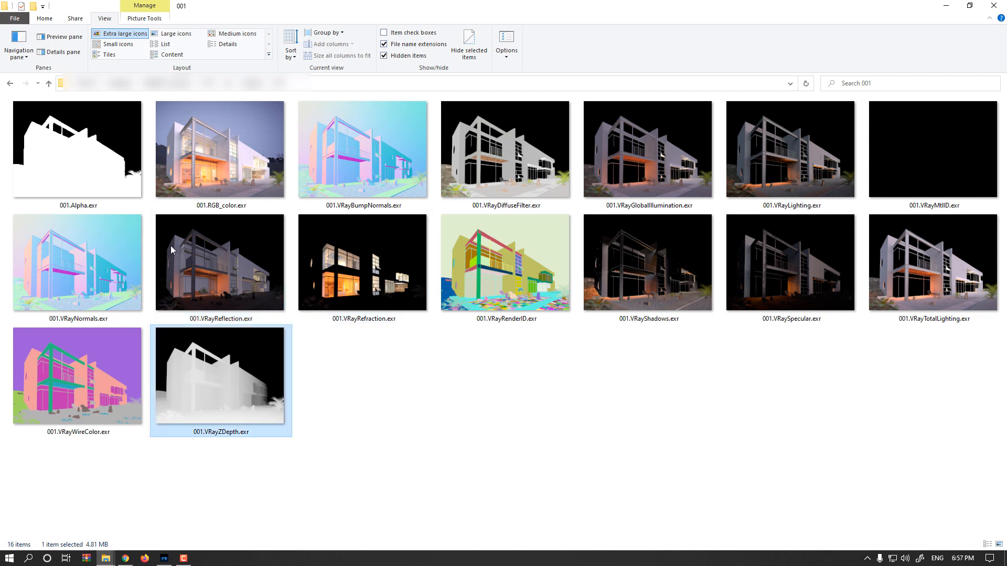
left_click(119, 159)
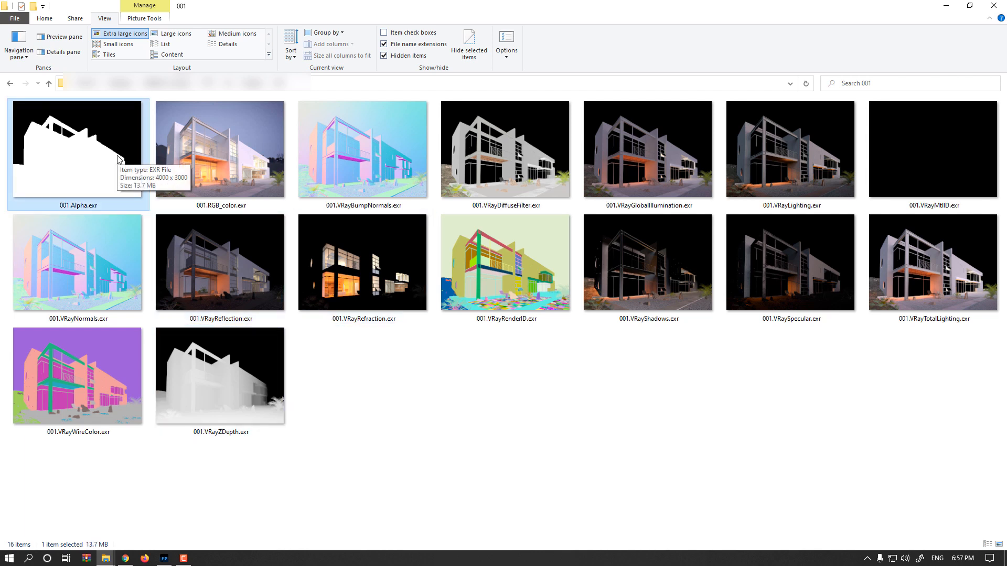
- Open 001.RGB_color.exr in Photoshop, reading its alpha channel data as an alpha channel
left_click(198, 169)
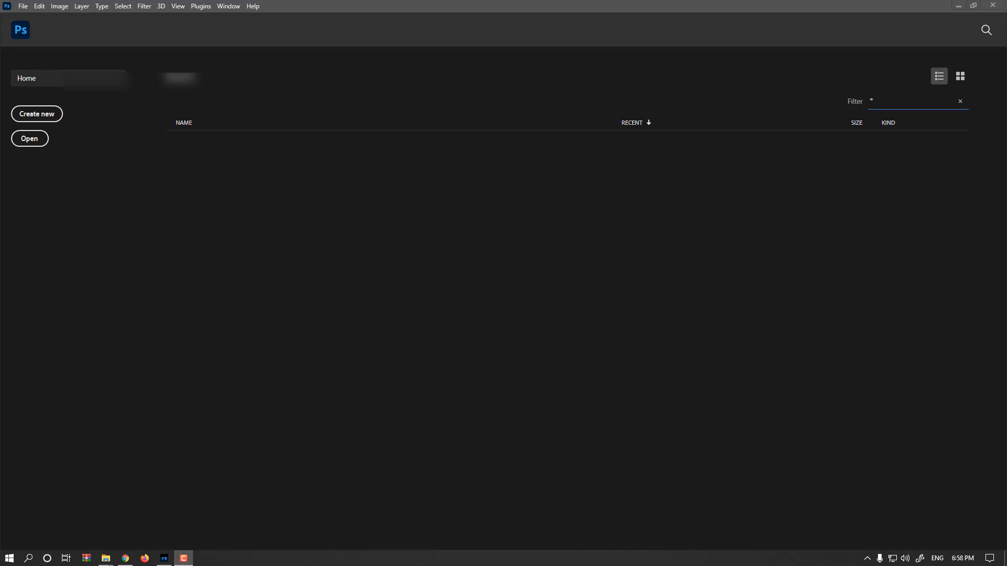
left_click_drag(16, 247, 337, 204)
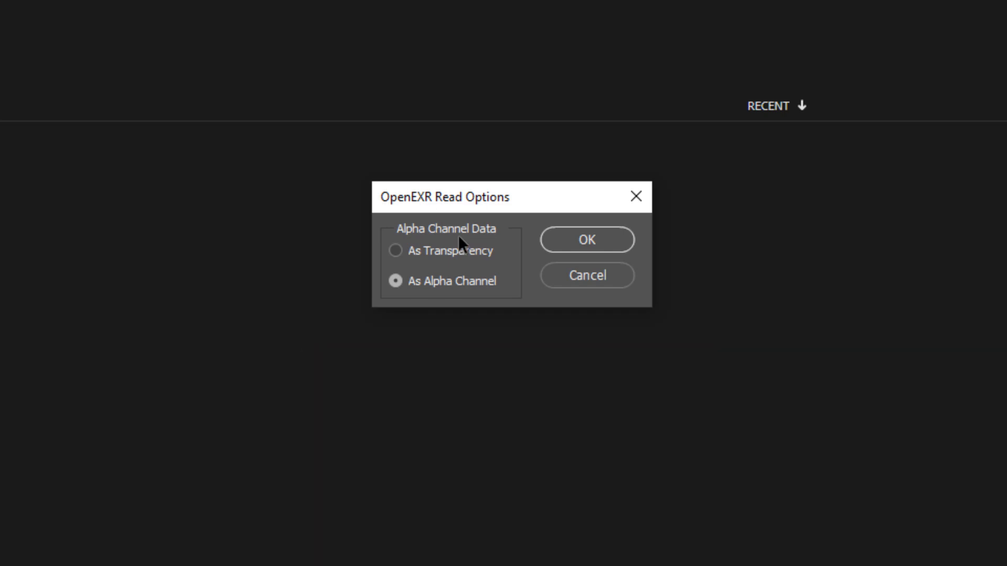
left_click(418, 253)
left_click(445, 283)
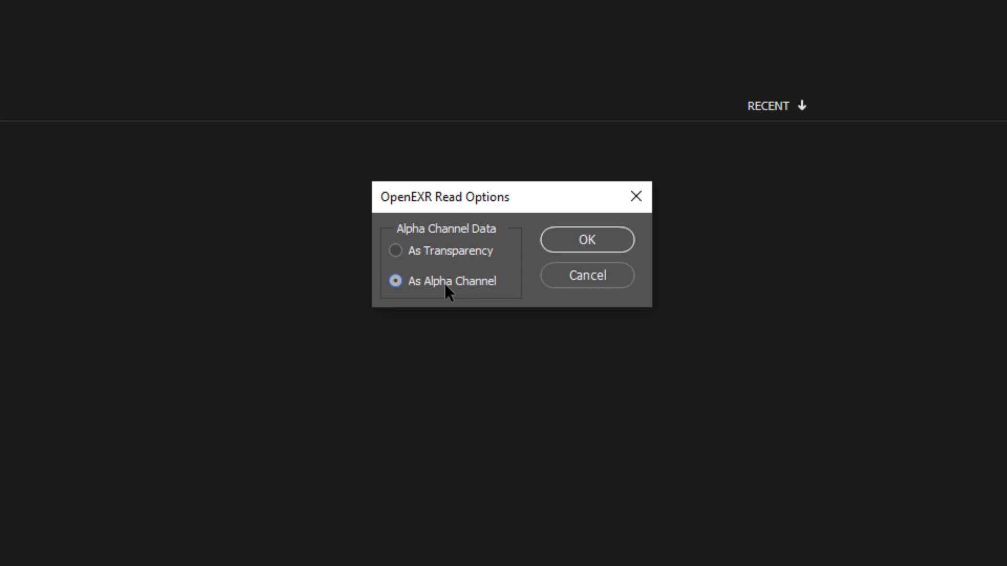
left_click(578, 245)
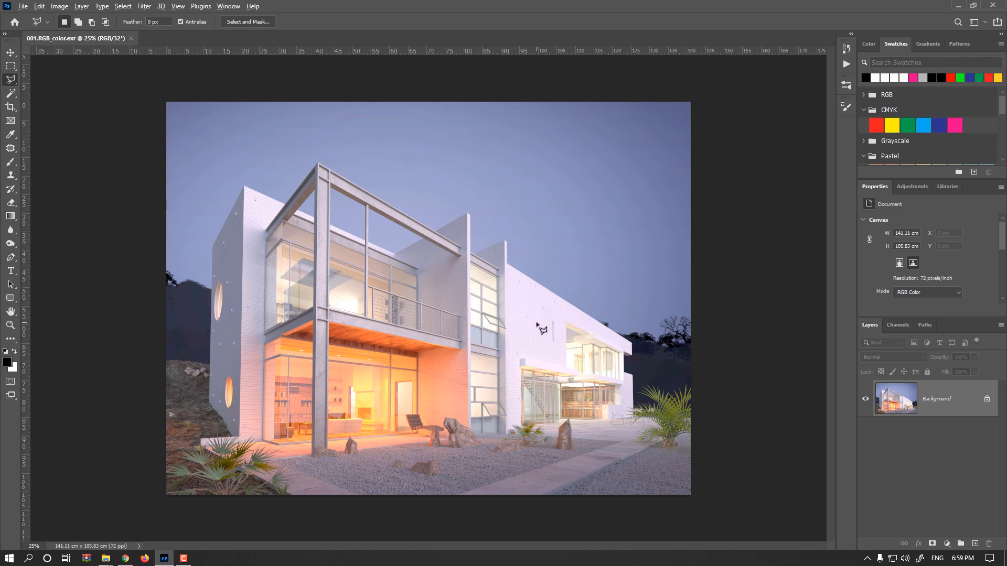
- Start converting the house render to 16 bits per channel in RGB Color mode
scroll(535, 323, "up", 3)
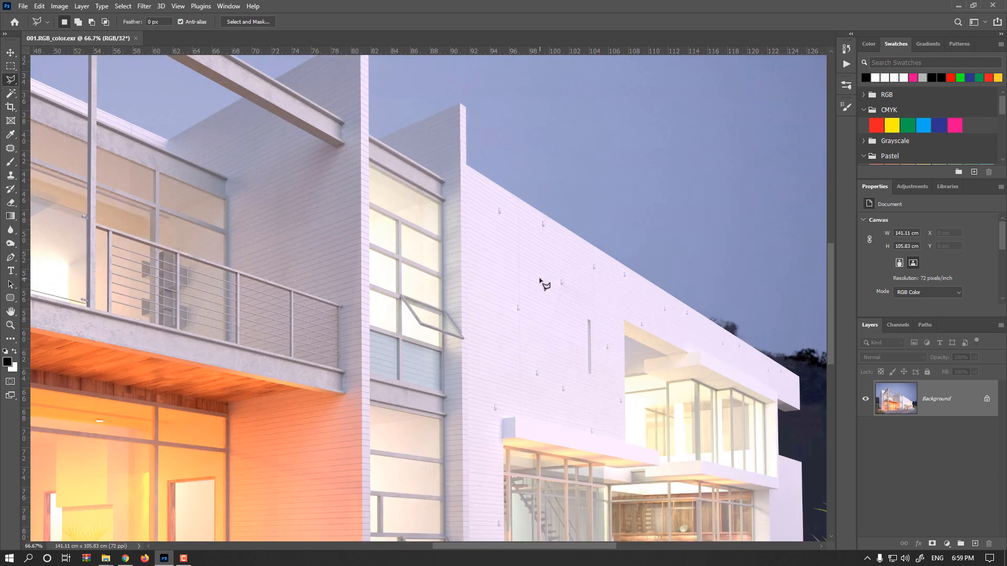
scroll(543, 285, "down", 3)
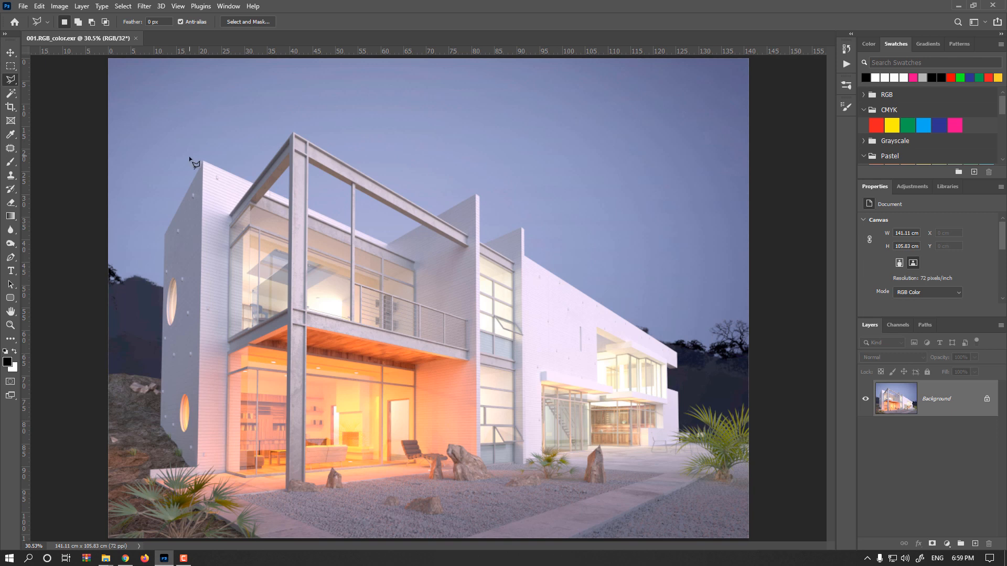
left_click(56, 7)
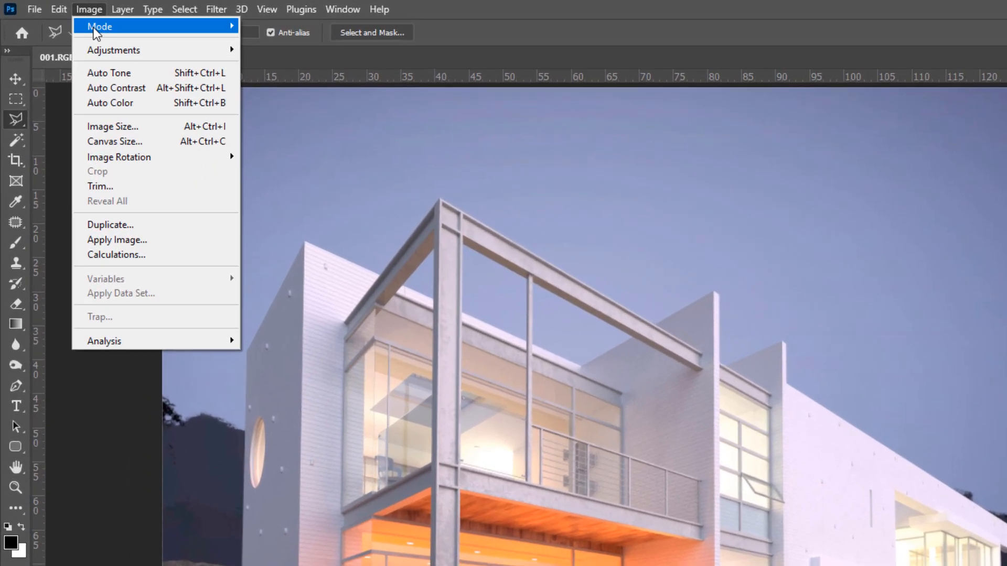
mouse_move(93, 19)
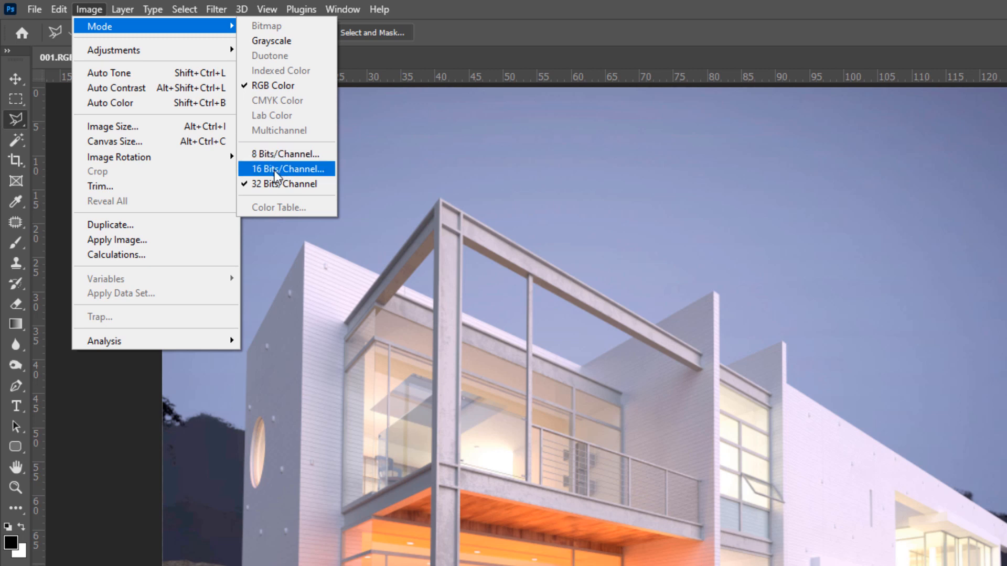
left_click(285, 173)
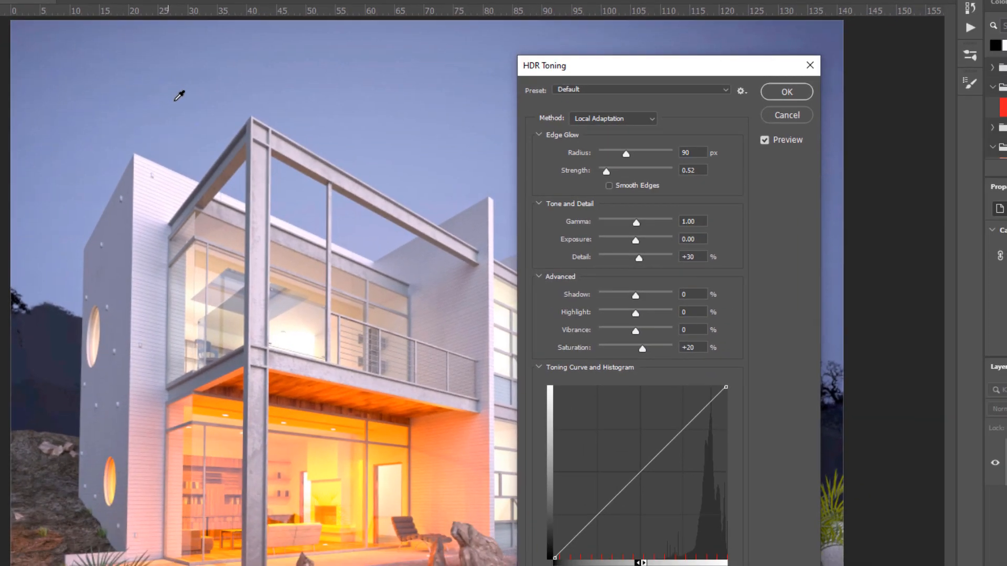
- Compare the Highlight Compression, Equalize Histogram, and Exposure and Gamma methods for HDR toning, and return to Local Adaptation
left_click_drag(576, 54, 529, 11)
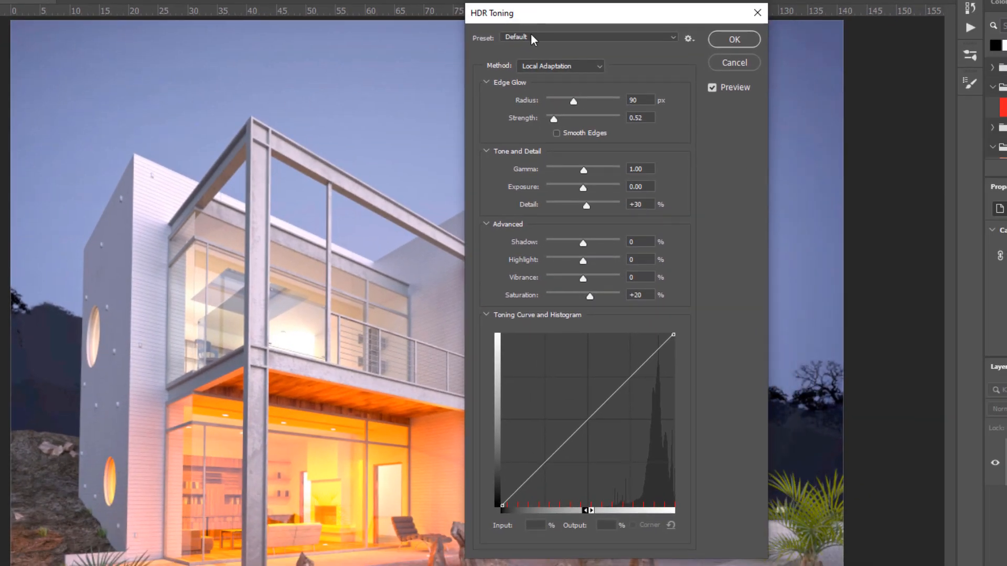
left_click(550, 63)
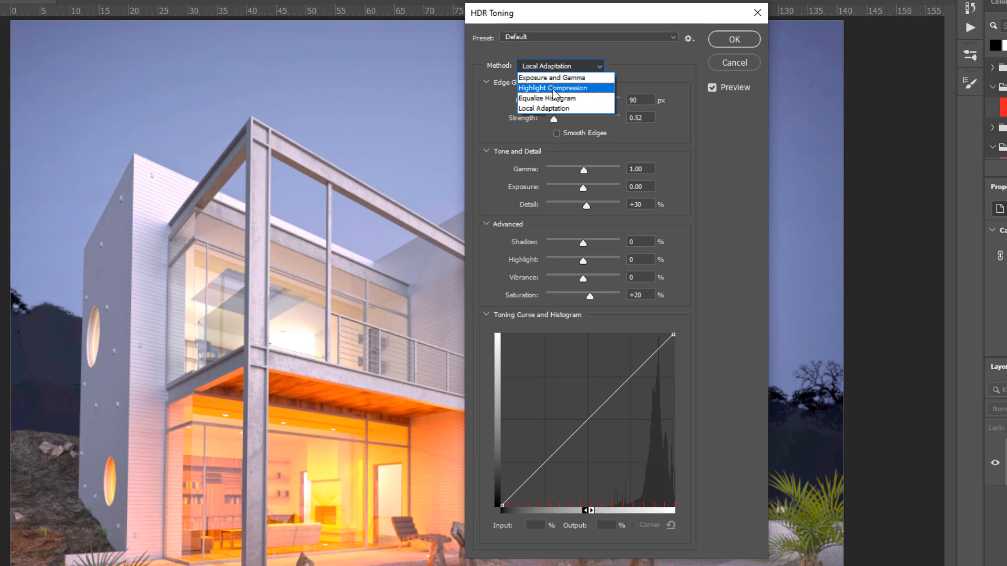
left_click(554, 88)
left_click(559, 66)
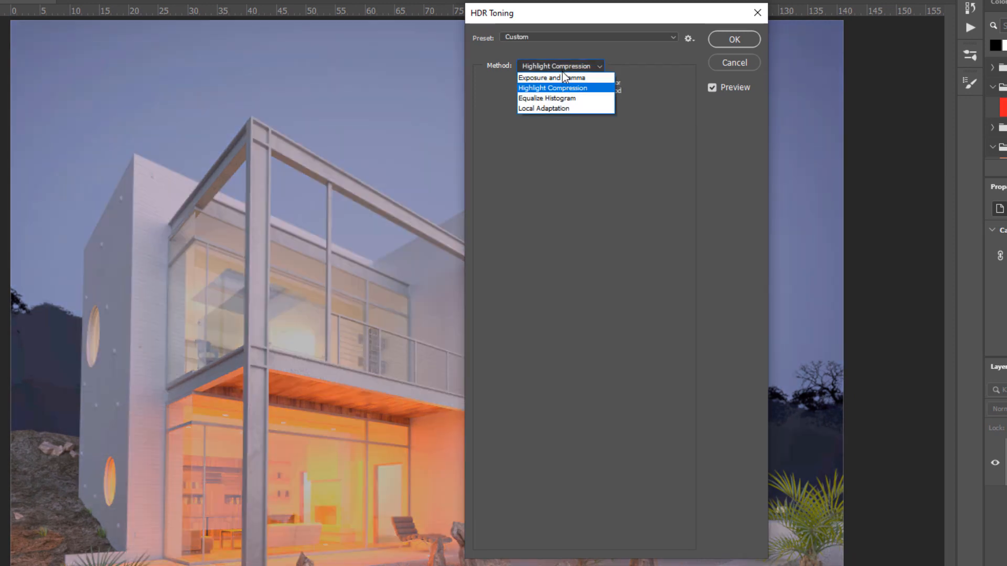
left_click(562, 99)
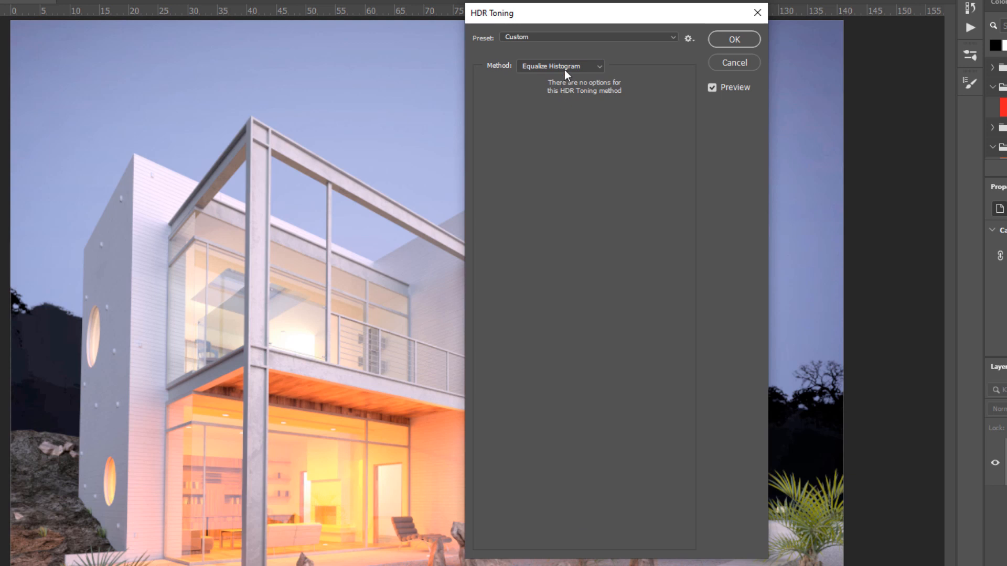
left_click(564, 70)
left_click(561, 78)
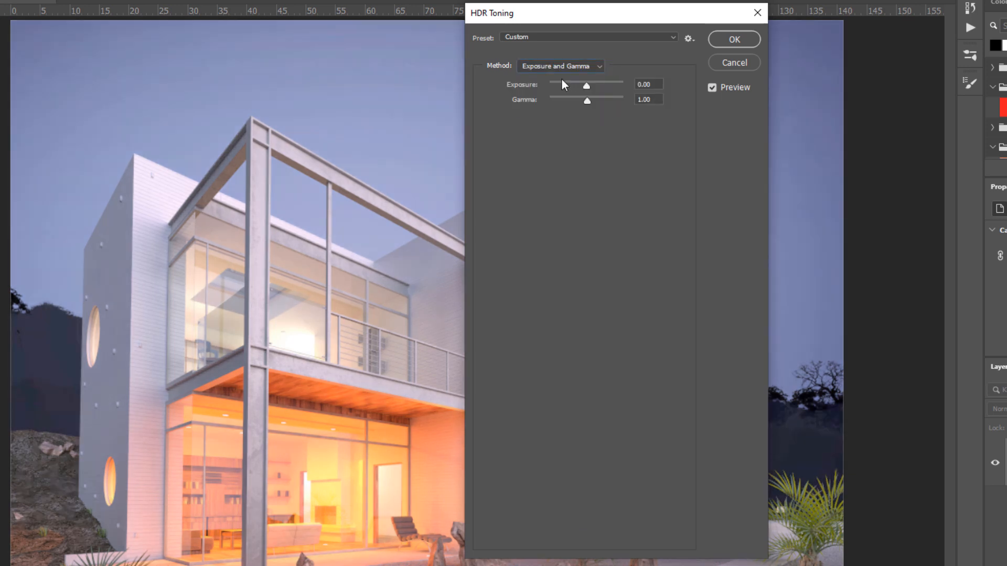
left_click(561, 66)
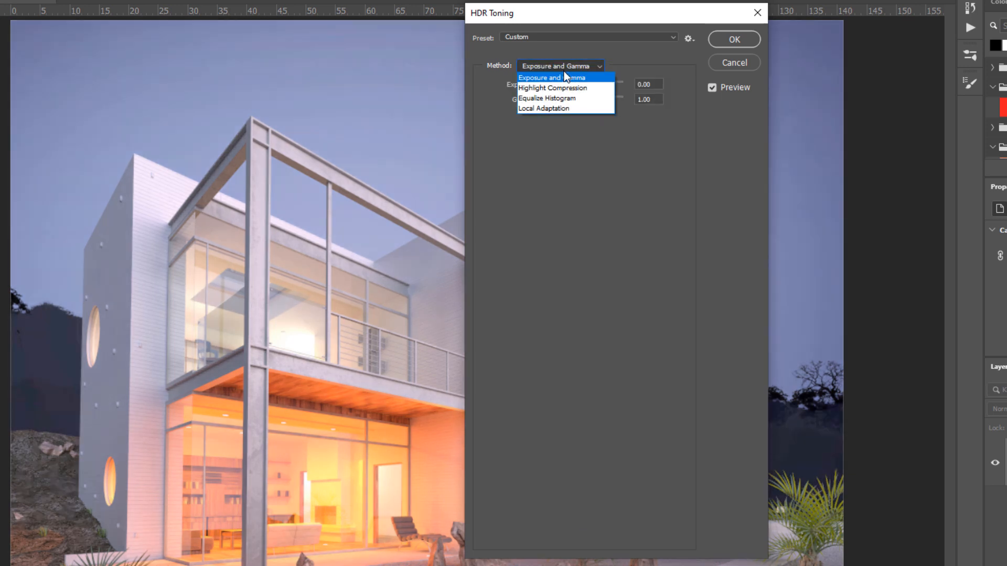
left_click(570, 109)
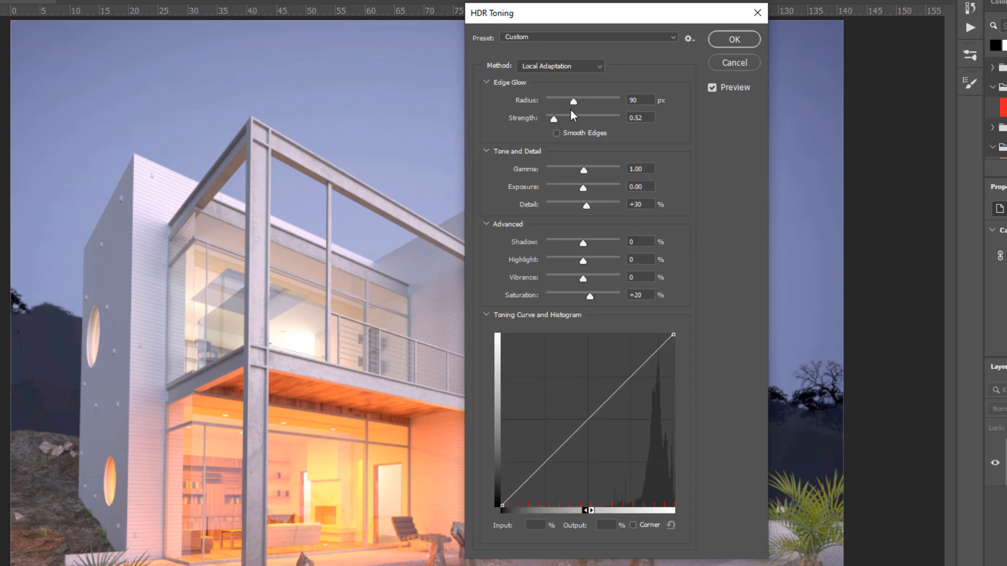
- Compare the image with and without the HDR toning preview
left_click(719, 89)
left_click(719, 89)
left_click(719, 90)
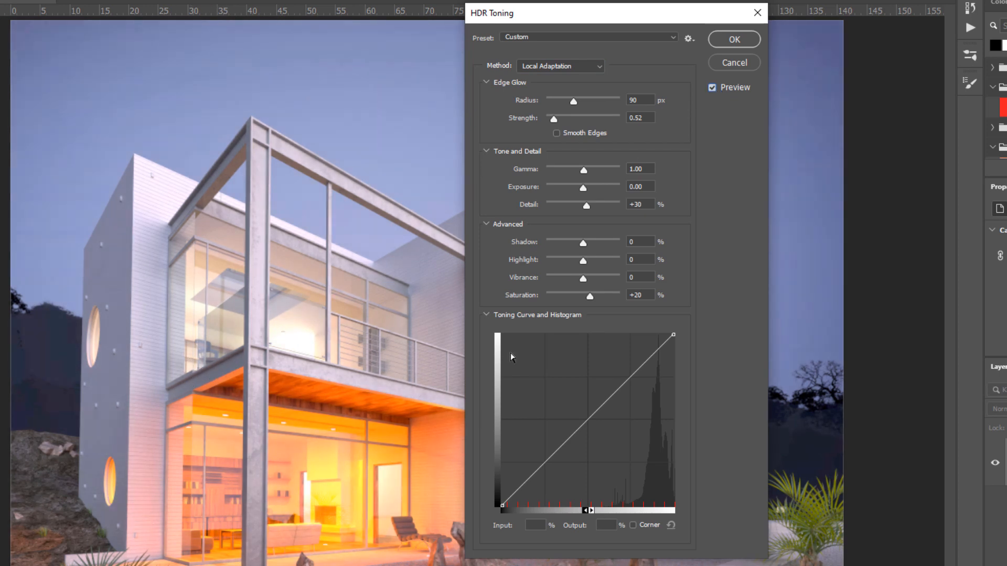
- Set HDR toning saturation to 0%, edge glow radius to 1 px and strength to 0.10, adjust the detail, and apply the toning
left_click(646, 295)
type("0")
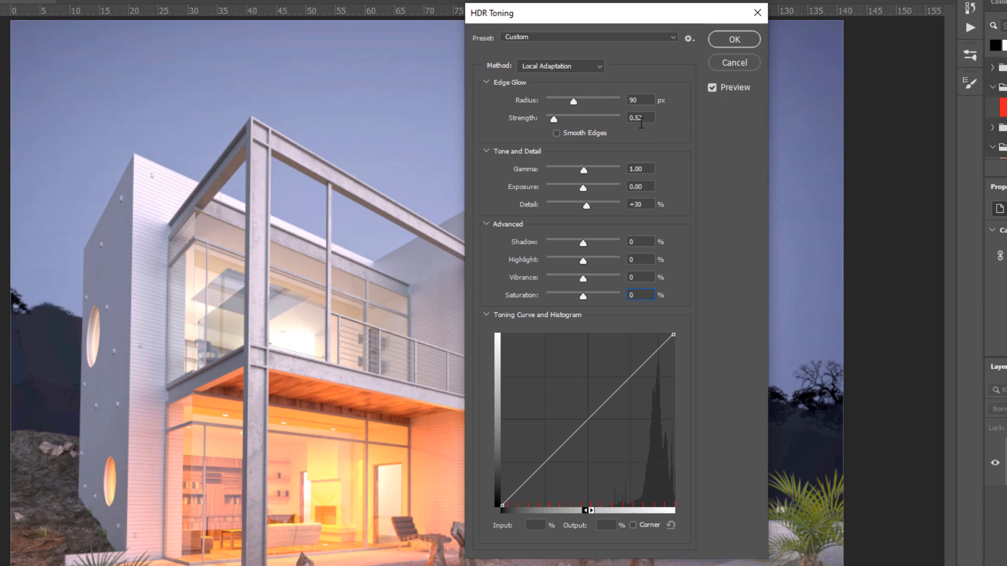
left_click_drag(562, 98, 545, 122)
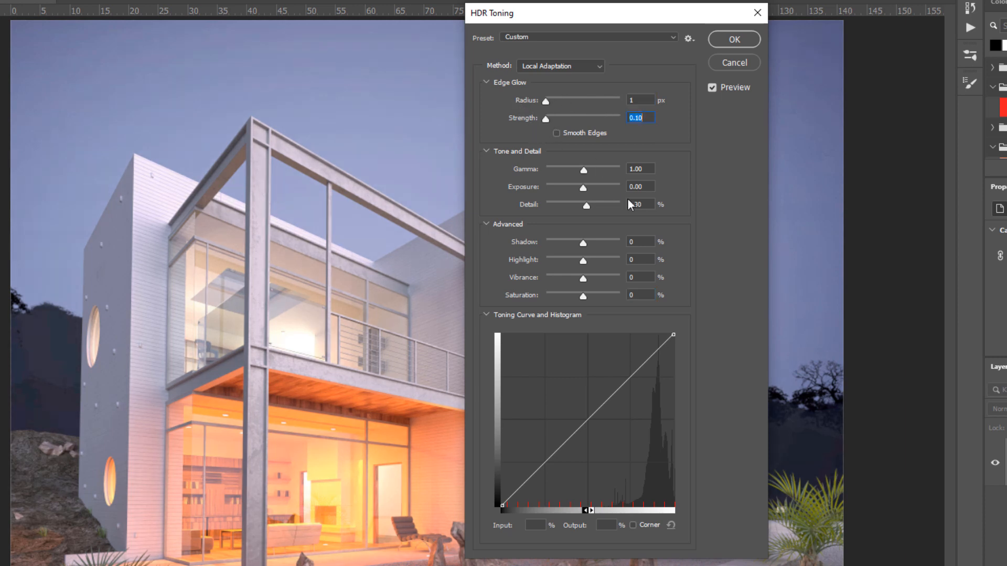
left_click(647, 206)
left_click(739, 39)
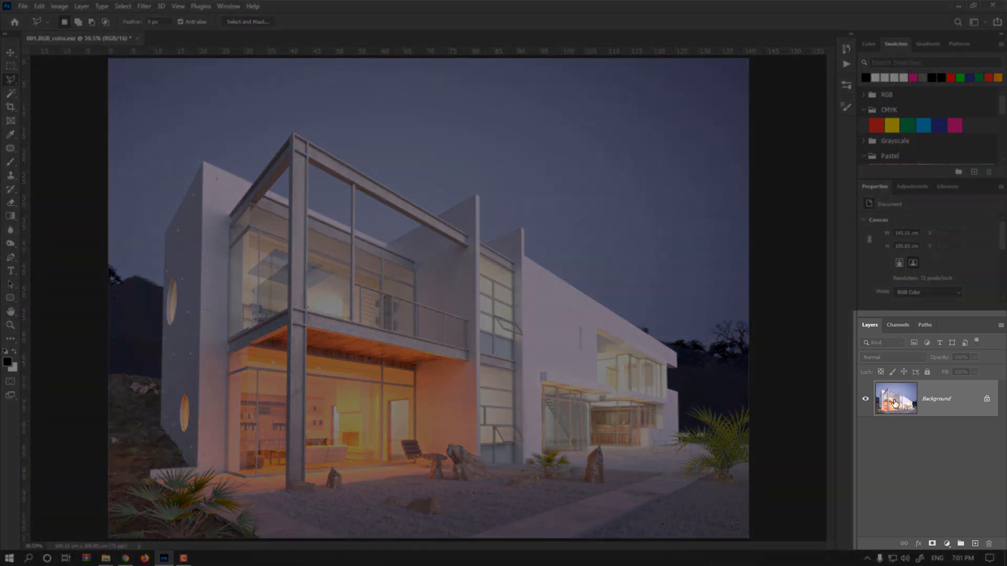
- Duplicate the Background layer and convert the copy to a smart object
left_click_drag(894, 403, 975, 545)
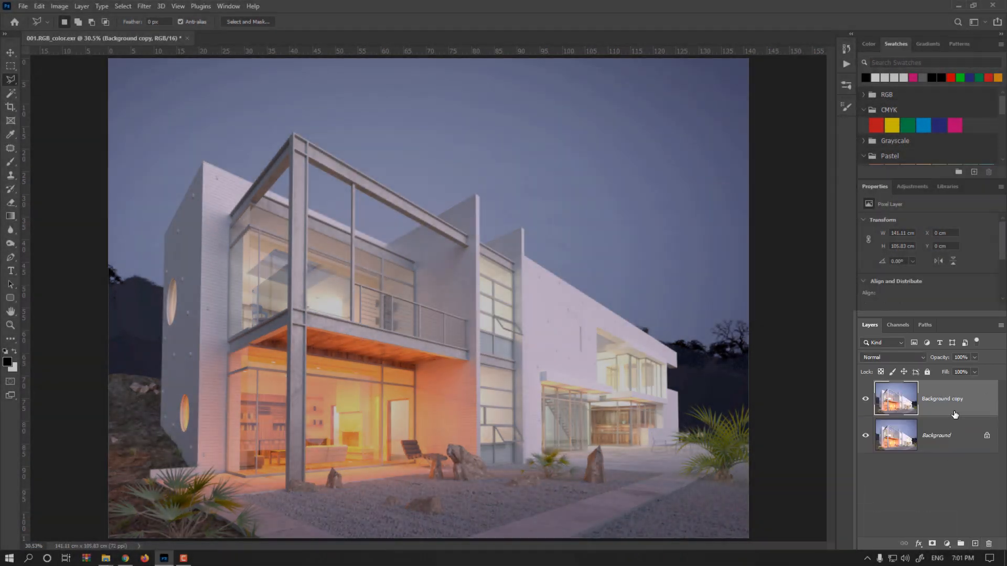
right_click(954, 414)
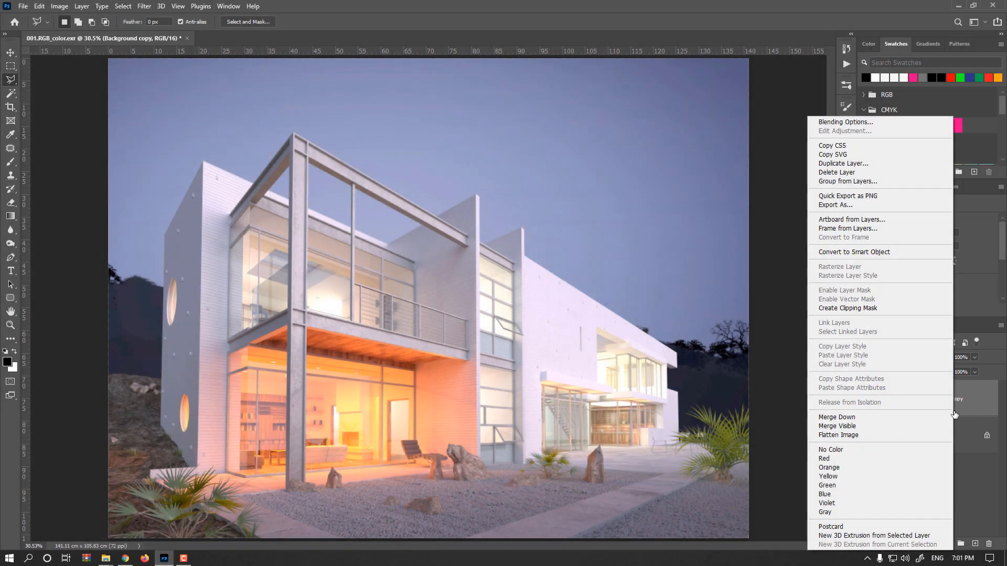
left_click(901, 256)
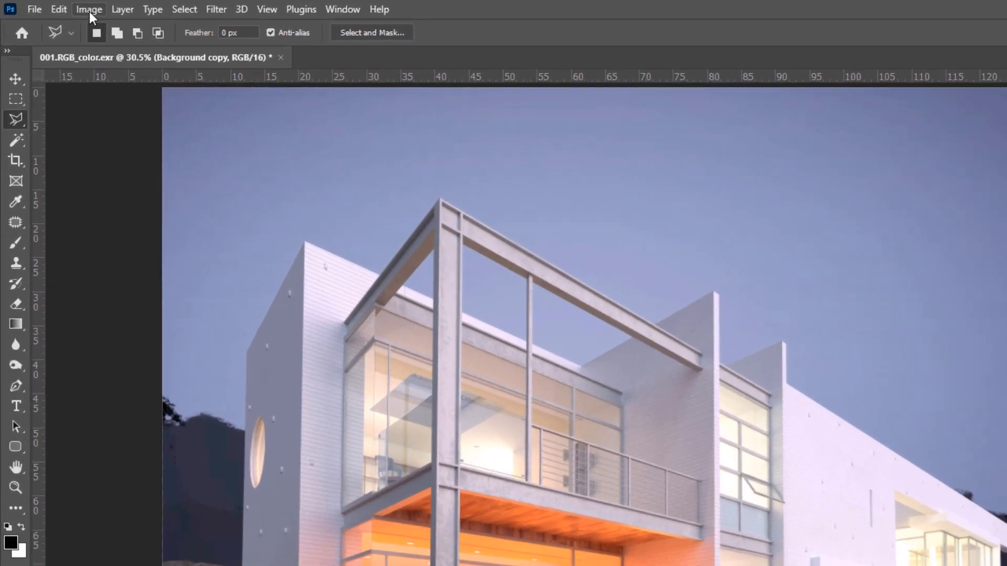
- Apply an Exposure adjustment with gamma correction 0.5 to the Background copy smart object
left_click(89, 12)
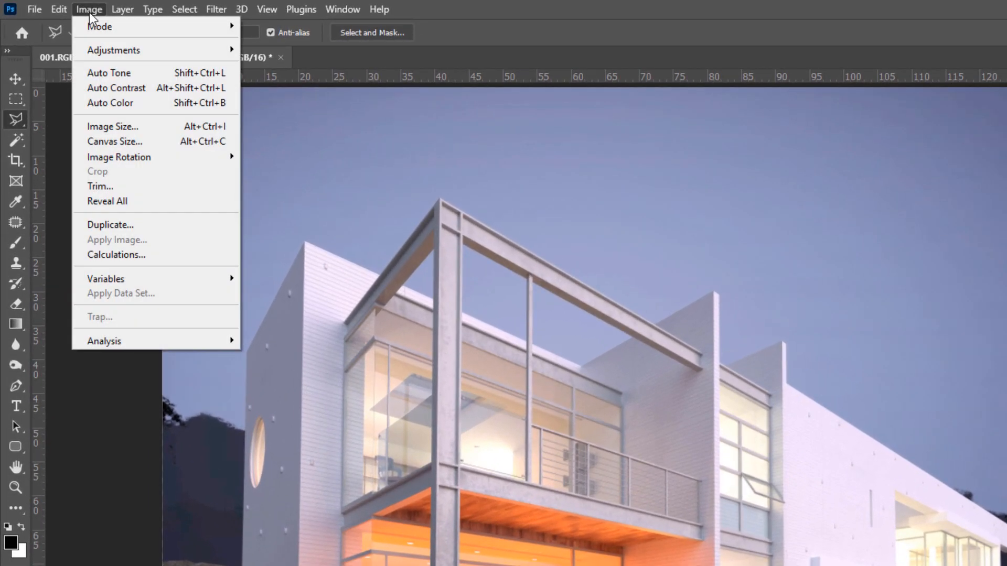
mouse_move(112, 51)
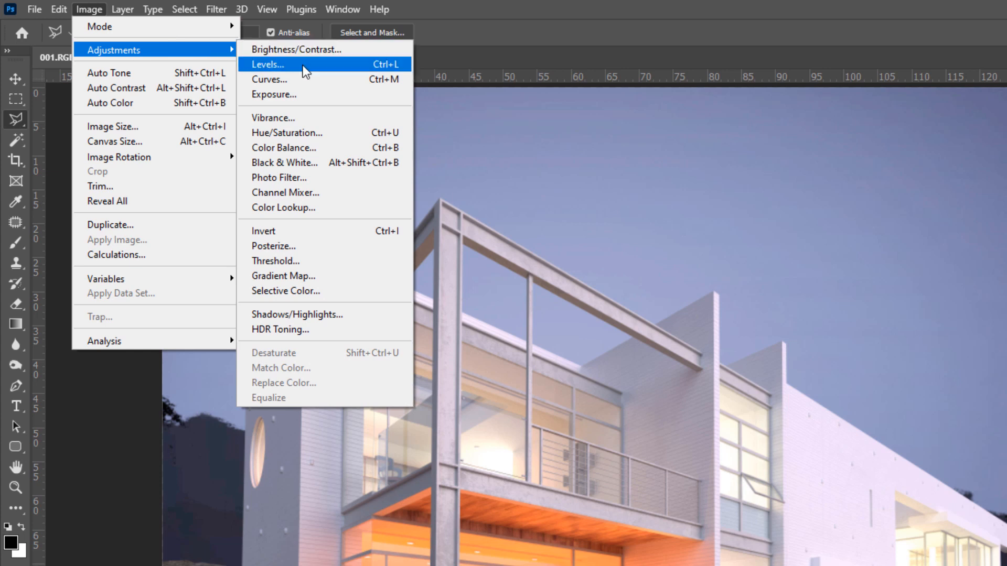
left_click(292, 96)
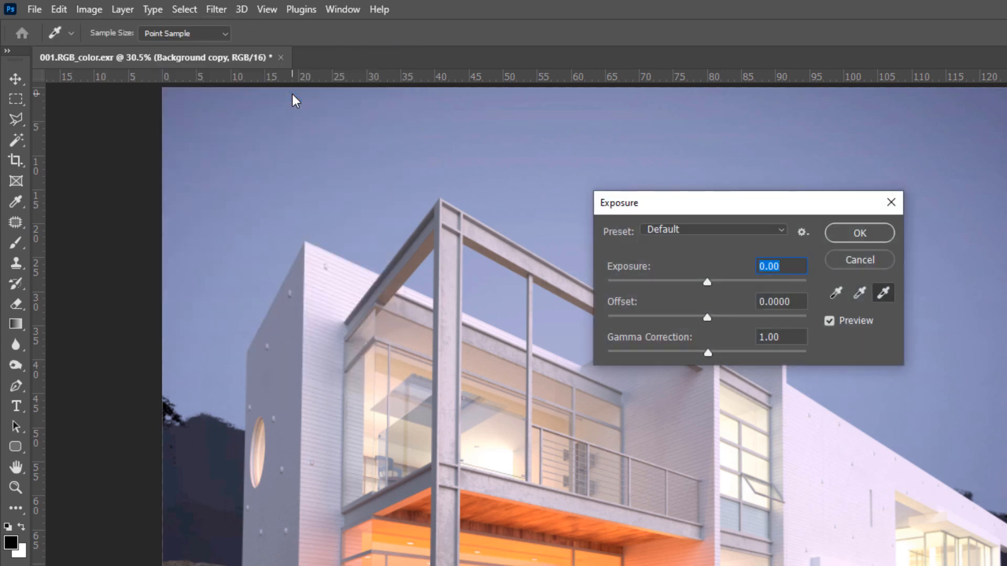
left_click_drag(757, 202, 809, 196)
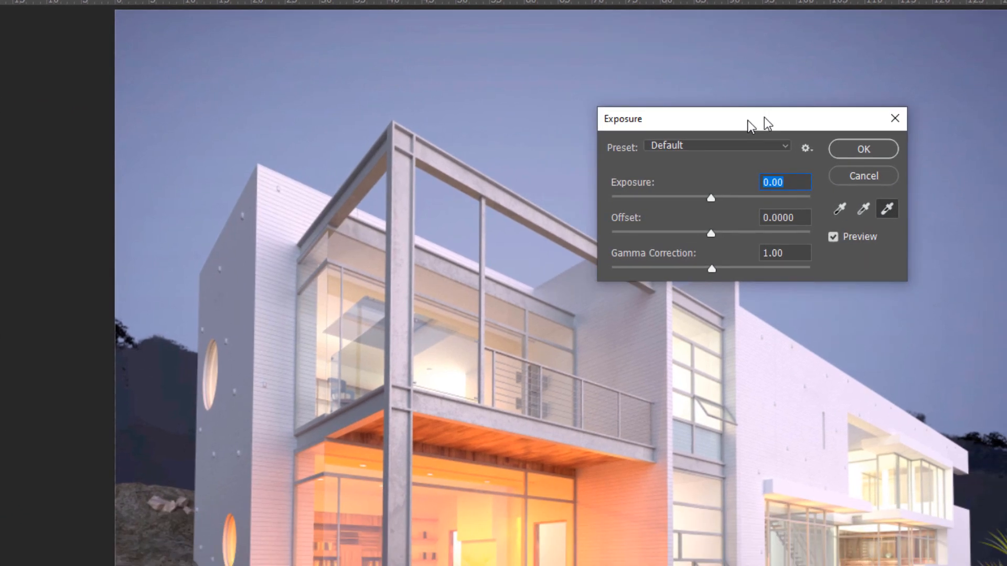
left_click_drag(764, 118, 807, 100)
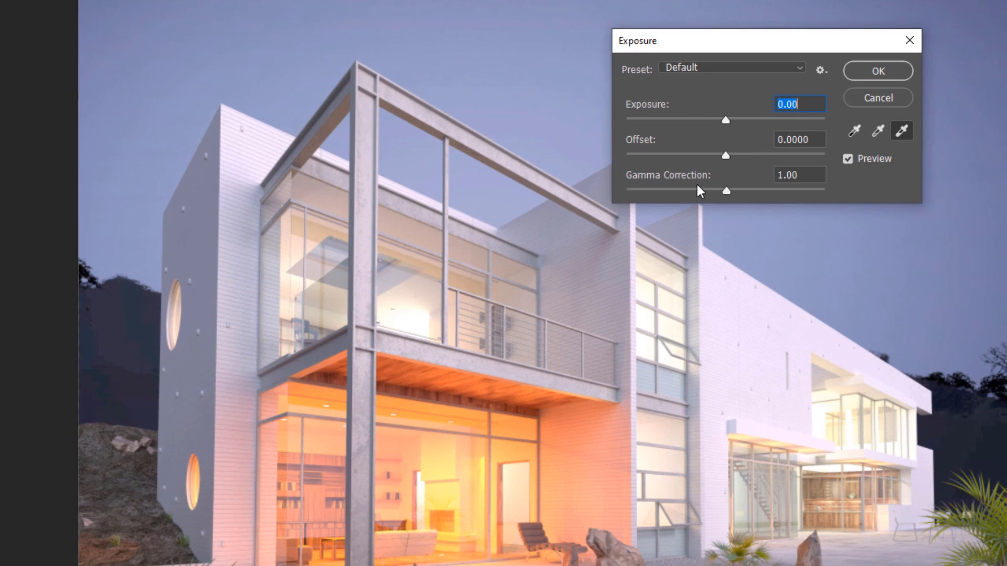
left_click(813, 178)
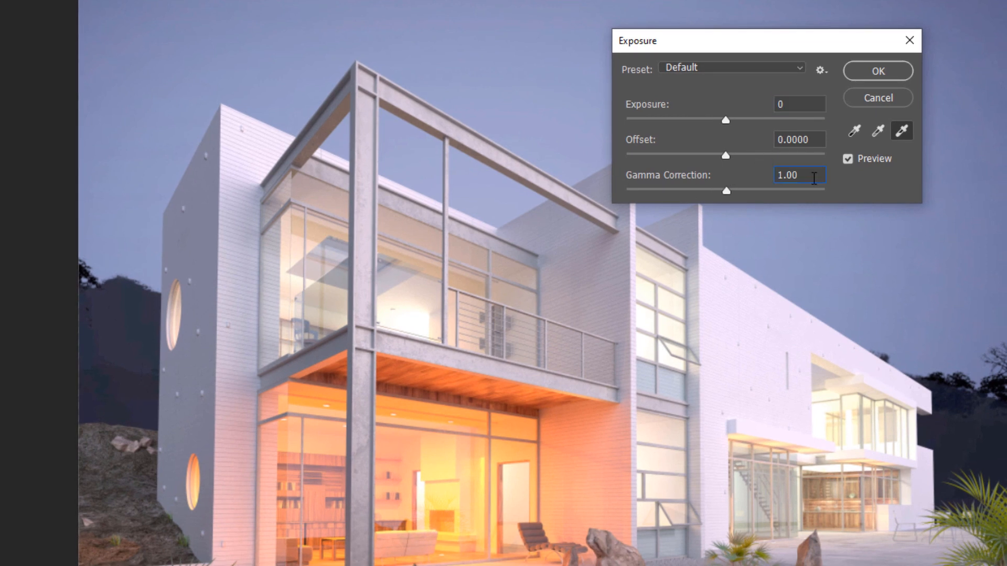
left_click_drag(814, 178, 740, 178)
type(".5")
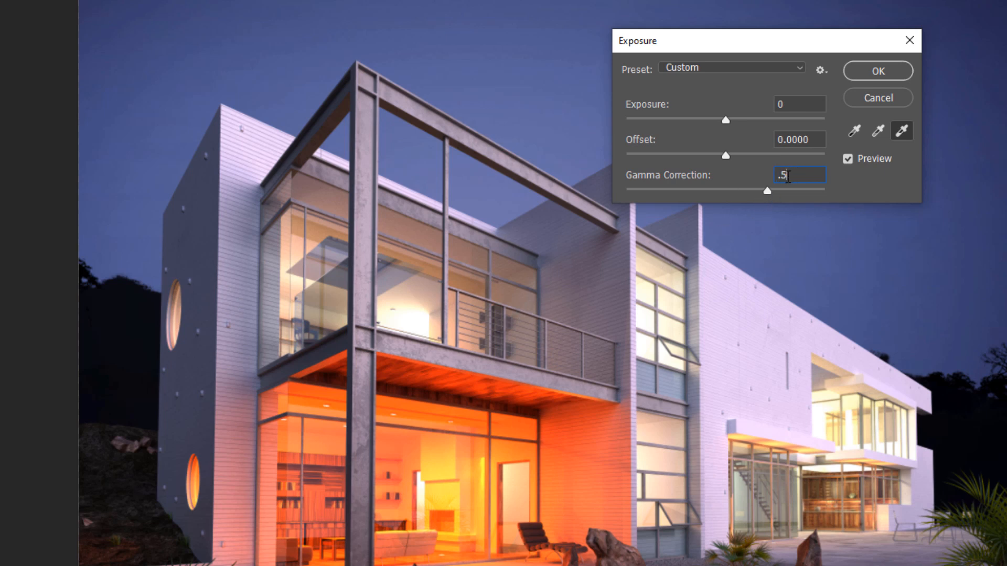
left_click(864, 73)
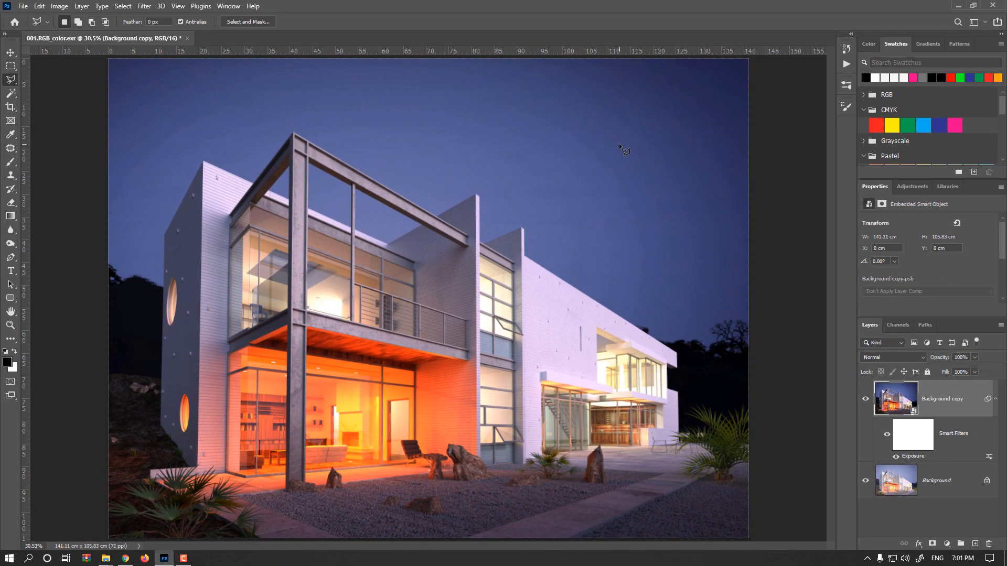
- Save the document as a layered Photoshop file named exterior_02 with Maximize Compatibility enabled
left_click(23, 6)
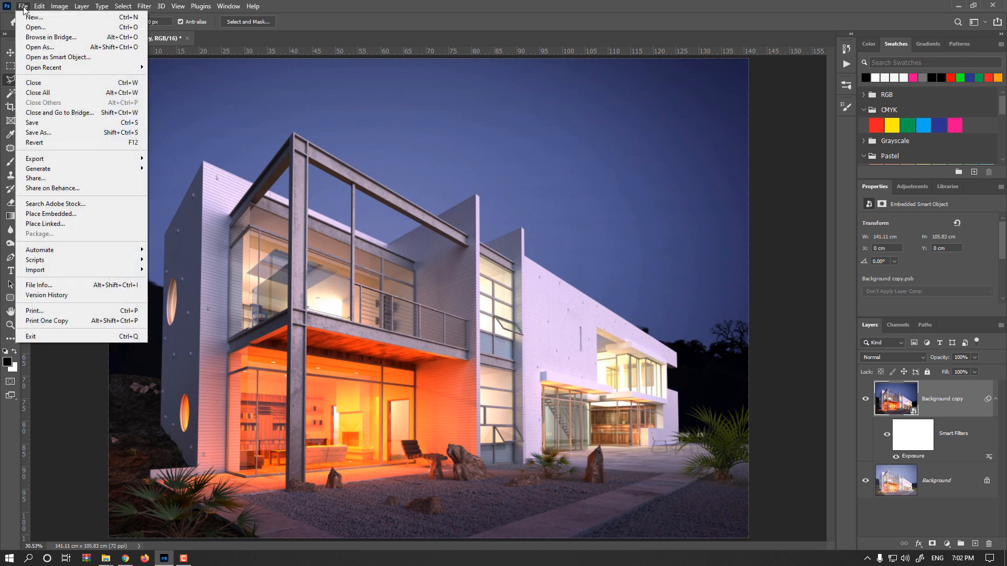
left_click(48, 132)
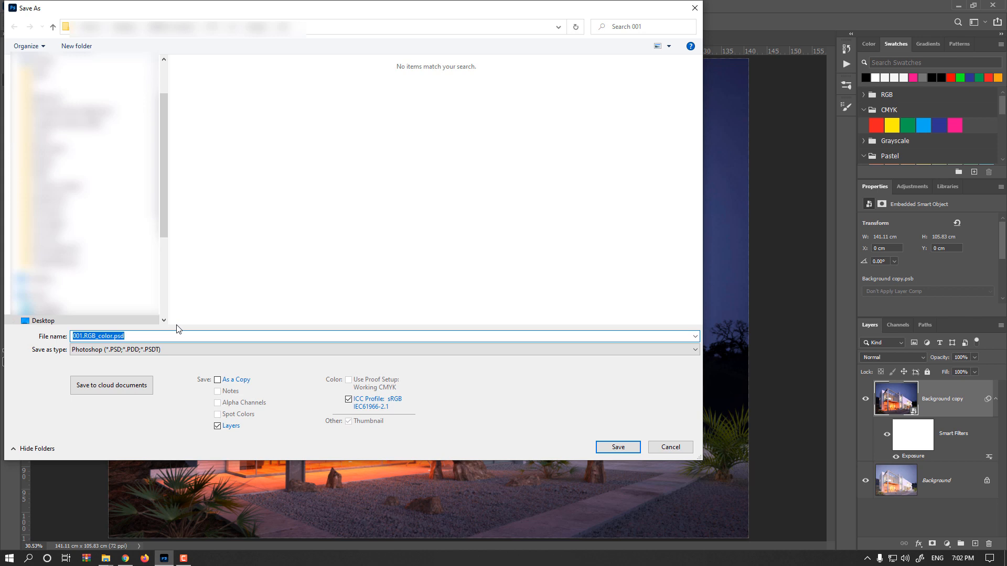
type("Wxterior_02")
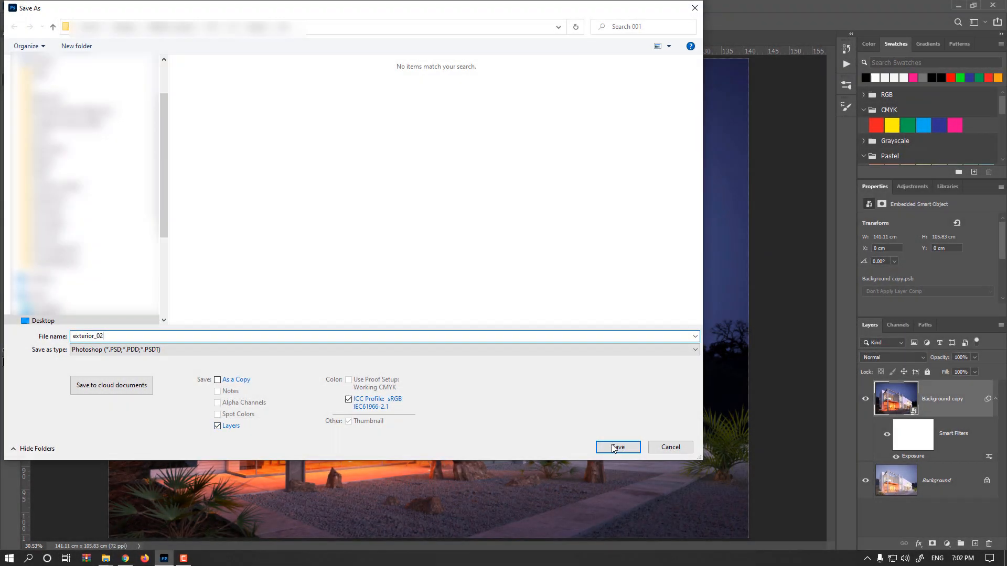
left_click(613, 447)
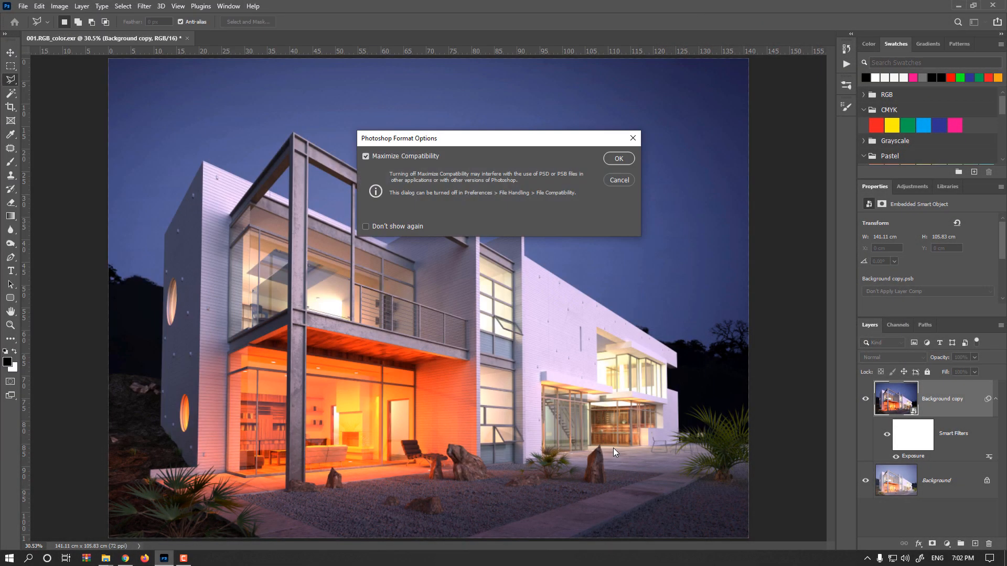
left_click(612, 159)
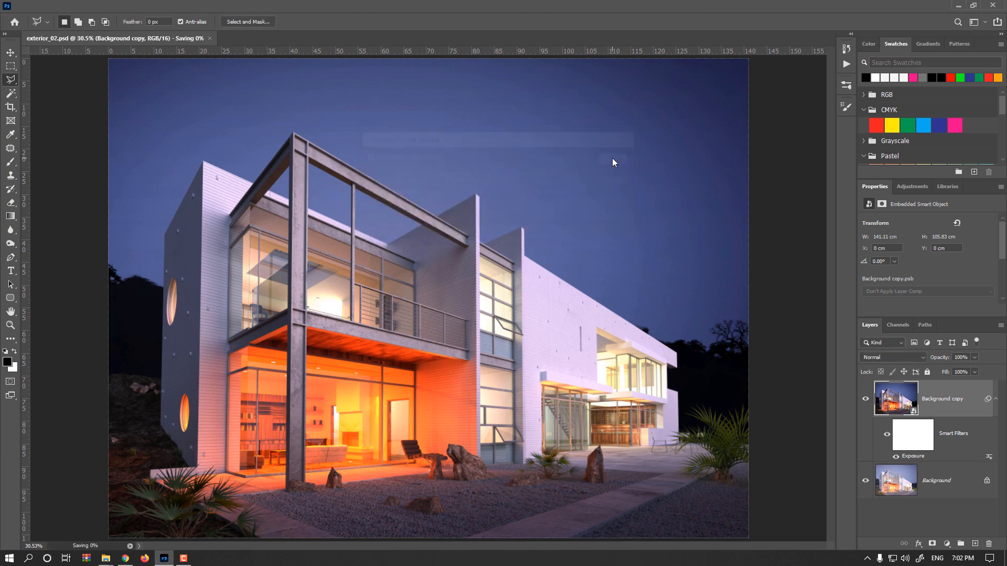